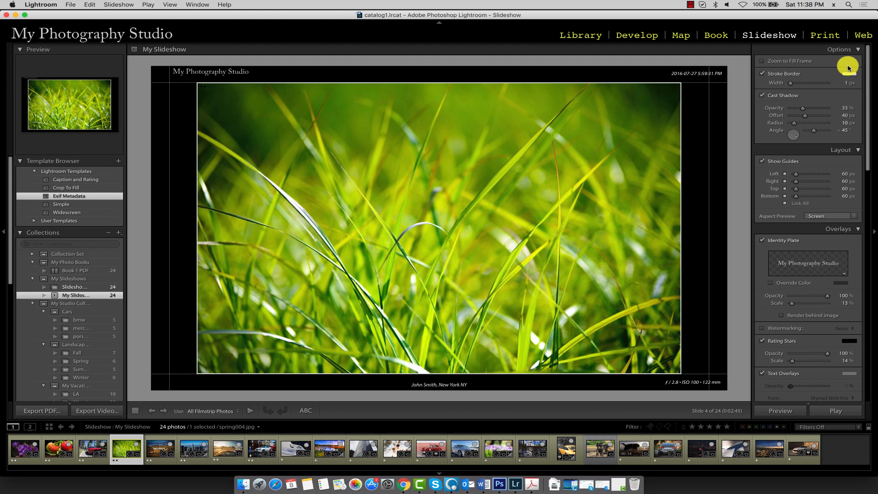
Toggle Zoom to Fill Frame on and off for the green grass slide to compare both framings
{"action": "left_click", "coordinate": [793, 66]}
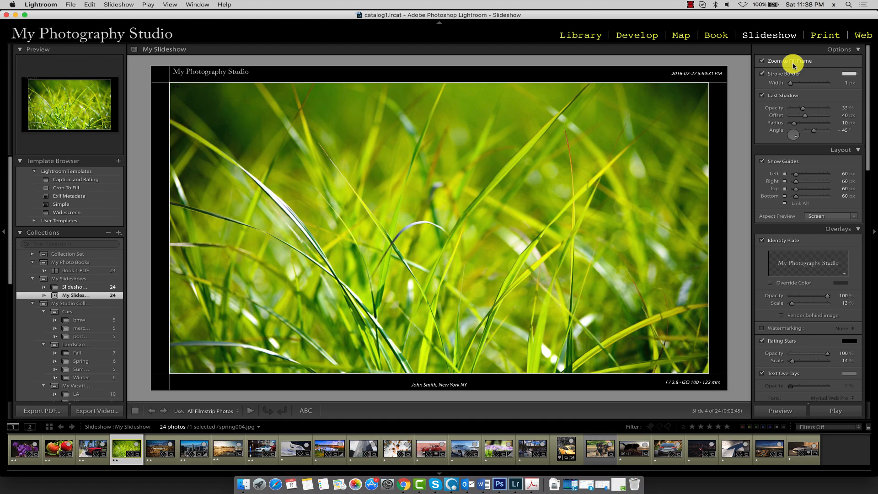
{"action": "left_click", "coordinate": [793, 65]}
{"action": "left_click", "coordinate": [793, 65]}
{"action": "left_click", "coordinate": [793, 65]}
{"action": "left_click", "coordinate": [793, 65]}
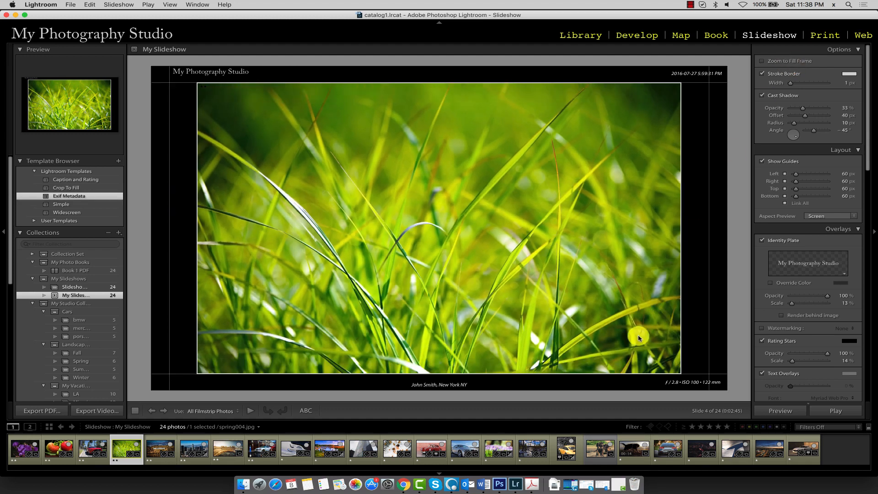
Select the portrait yellow Porsche slide and enable Zoom to Fill Frame
{"action": "left_click", "coordinate": [566, 449]}
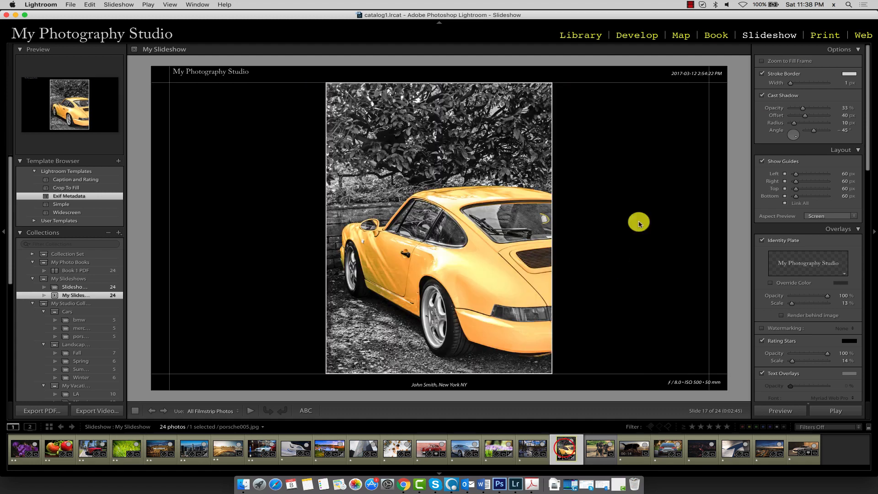
{"action": "left_click", "coordinate": [780, 63]}
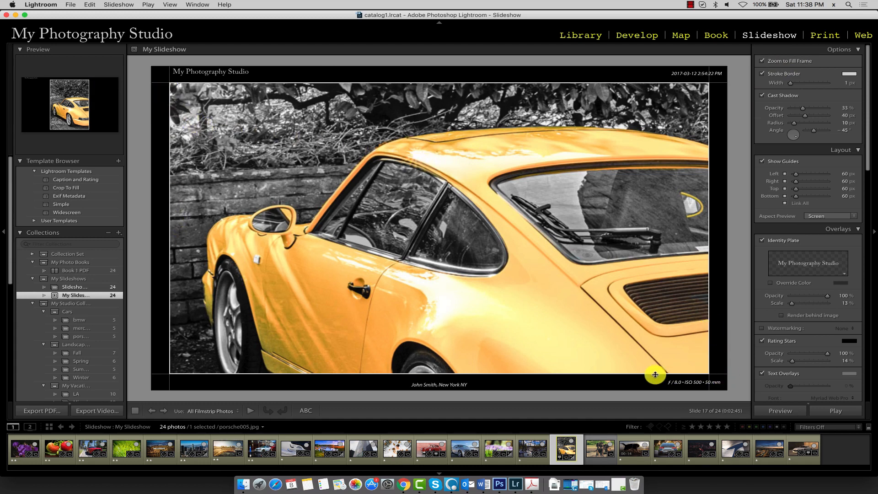
Compare the red Porsche slide with Zoom to Fill Frame off and on
{"action": "left_click", "coordinate": [423, 447]}
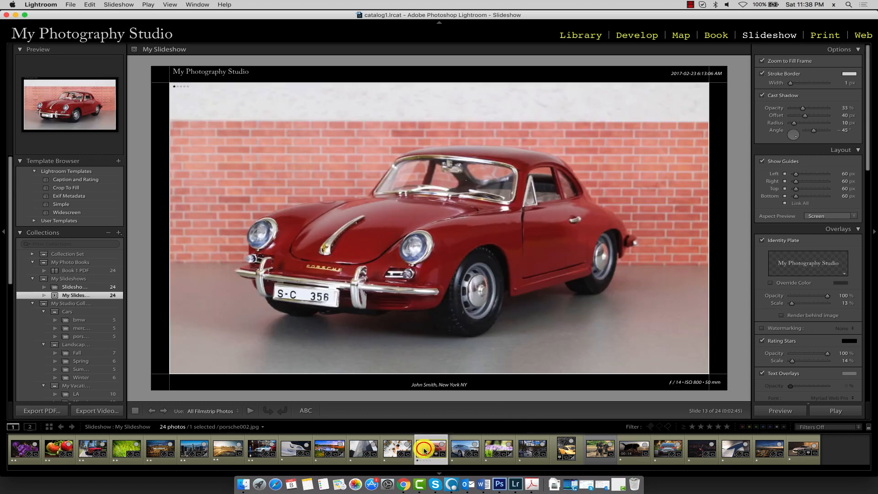
{"action": "left_click", "coordinate": [805, 62]}
{"action": "left_click", "coordinate": [806, 62]}
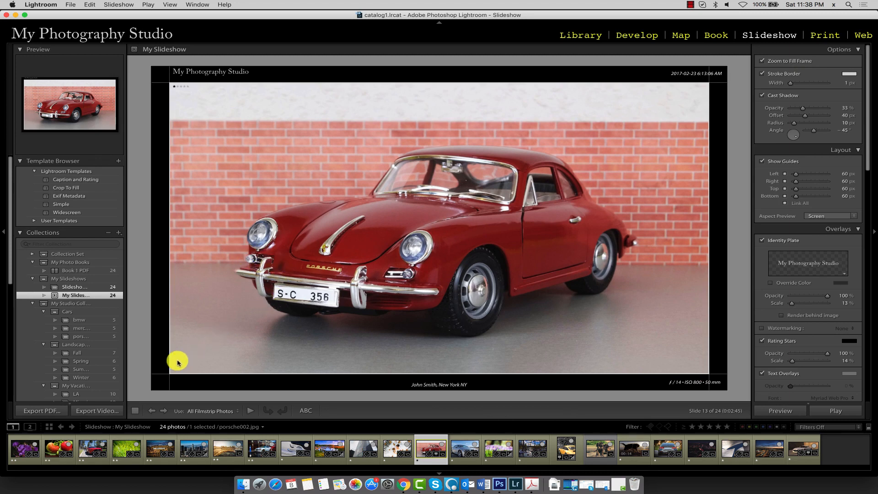
On the purple rose slide, set the Stroke Border color to light red (R 96%, G 64%, B 64%), keeping a 1 px width
{"action": "left_click", "coordinate": [14, 445]}
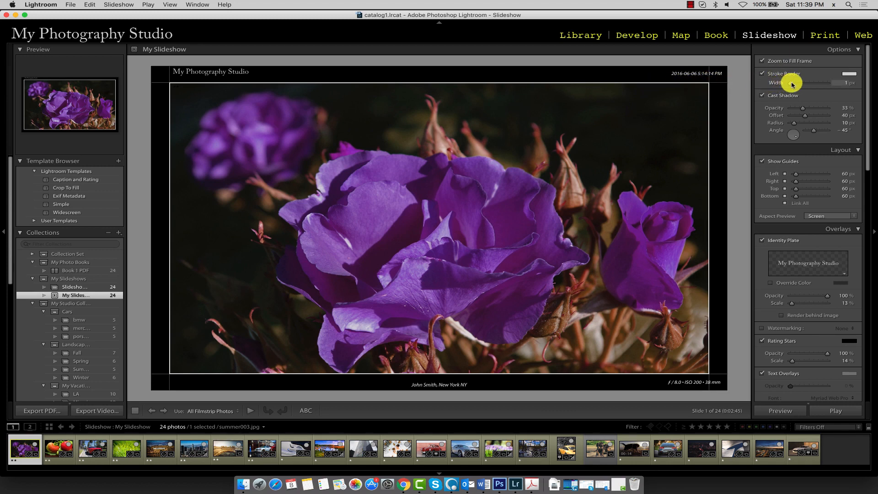
{"action": "mouse_move", "coordinate": [790, 86]}
{"action": "left_mouse_down"}
{"action": "mouse_move", "coordinate": [813, 86]}
{"action": "mouse_move", "coordinate": [790, 86]}
{"action": "left_mouse_up"}
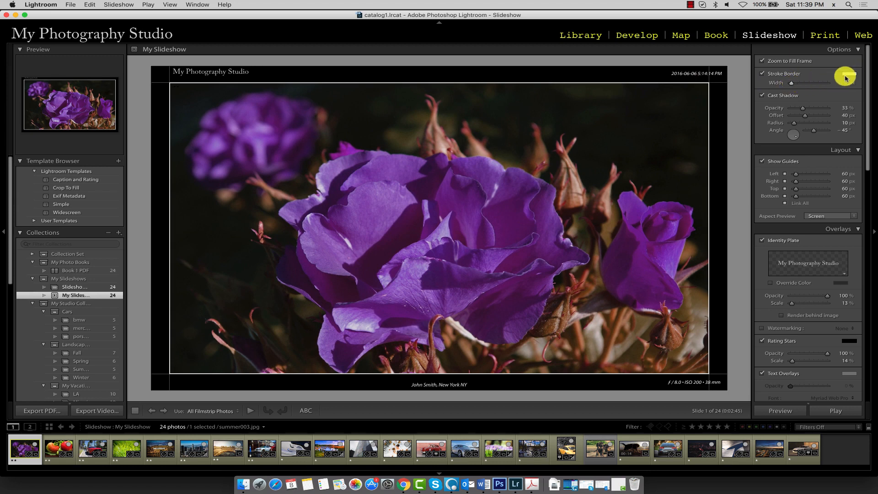
{"action": "left_click", "coordinate": [849, 74]}
{"action": "left_click", "coordinate": [821, 80]}
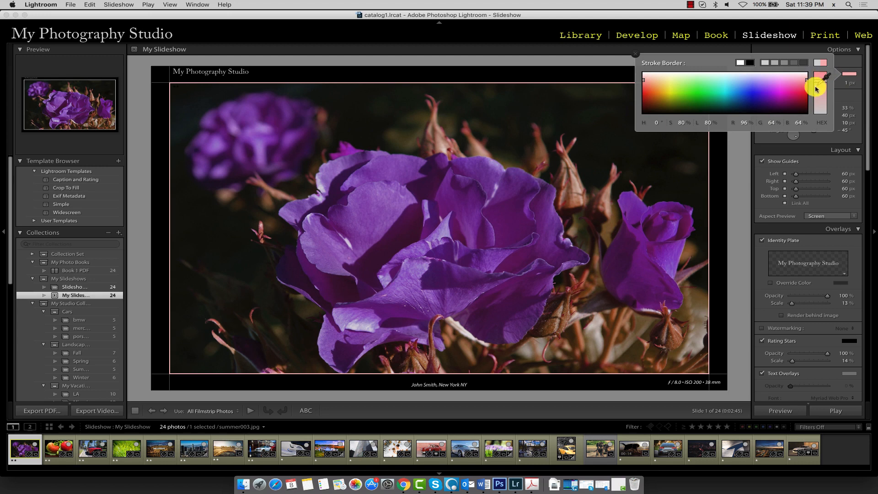
{"action": "left_click", "coordinate": [770, 142]}
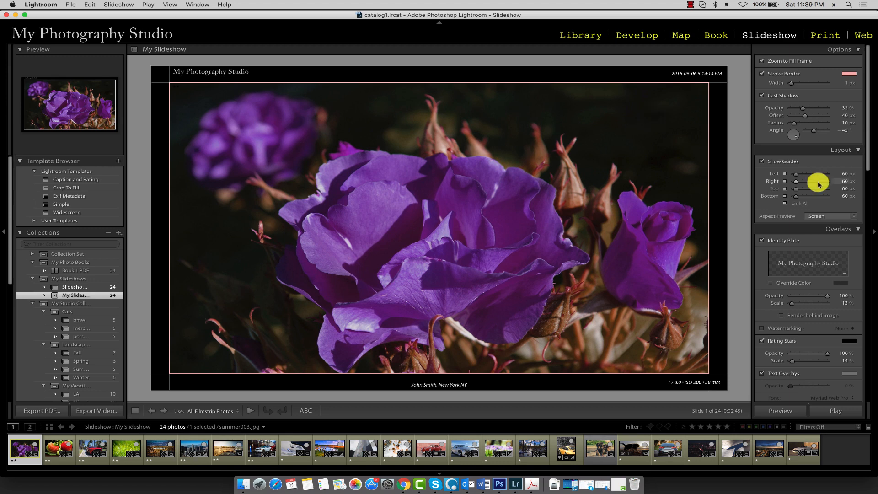
Set the slideshow's backdrop Background Color to light blue with hue 228°, saturation 80% and lightness 74%
{"action": "scroll", "coordinate": [818, 185], "scroll_direction": "down", "scroll_amount": 6}
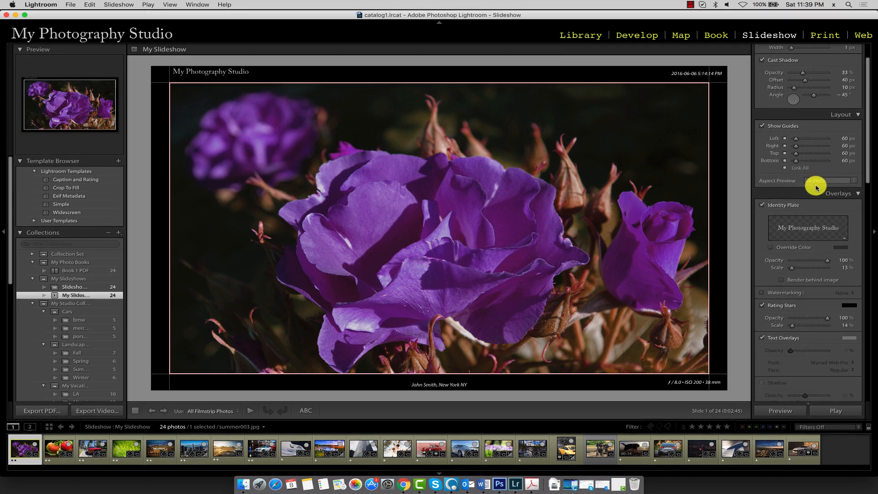
{"action": "scroll", "coordinate": [817, 187], "scroll_direction": "down", "scroll_amount": 3}
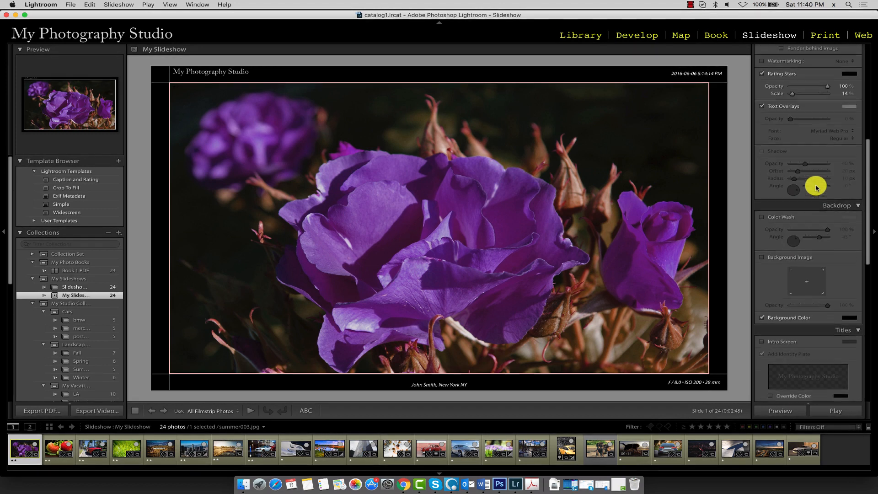
{"action": "left_click", "coordinate": [842, 204]}
{"action": "left_click", "coordinate": [842, 204]}
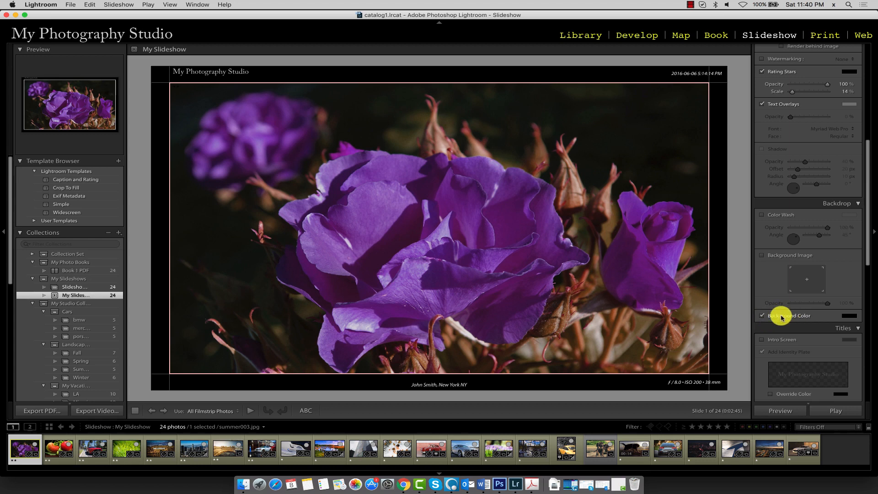
{"action": "left_click", "coordinate": [852, 317]}
{"action": "left_click", "coordinate": [752, 324]}
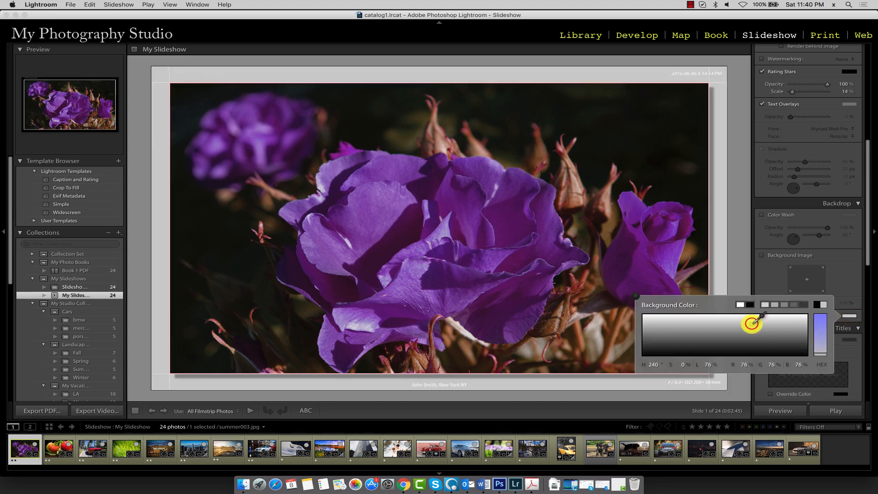
{"action": "left_click_drag", "start_coordinate": [753, 324], "coordinate": [742, 328]}
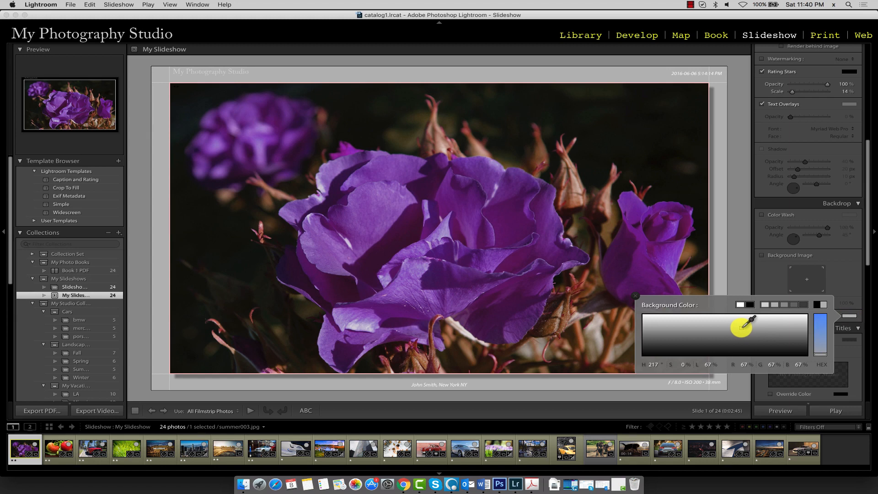
{"action": "left_click_drag", "start_coordinate": [741, 327], "coordinate": [753, 331]}
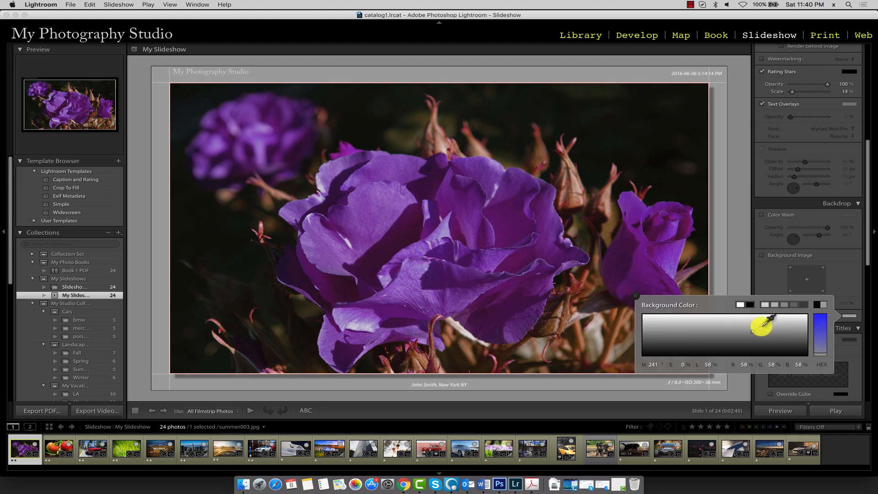
{"action": "left_click", "coordinate": [818, 321]}
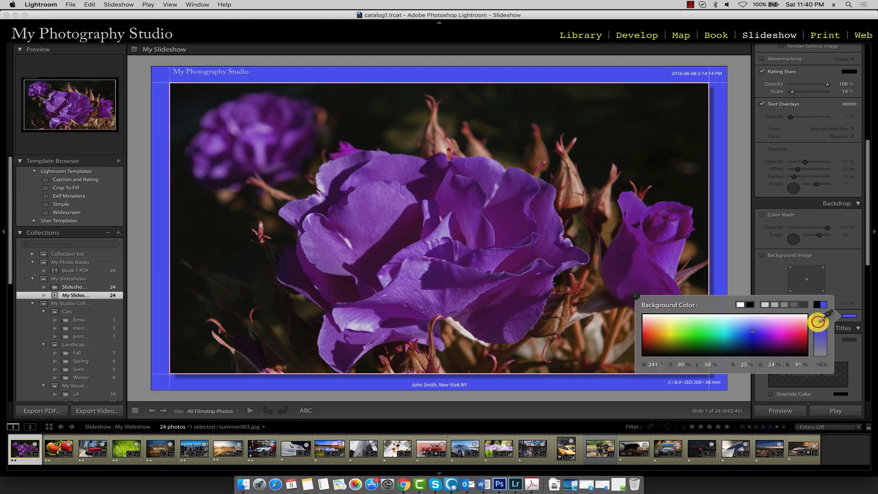
{"action": "left_click", "coordinate": [748, 325]}
{"action": "left_click_drag", "start_coordinate": [749, 324], "coordinate": [749, 323]}
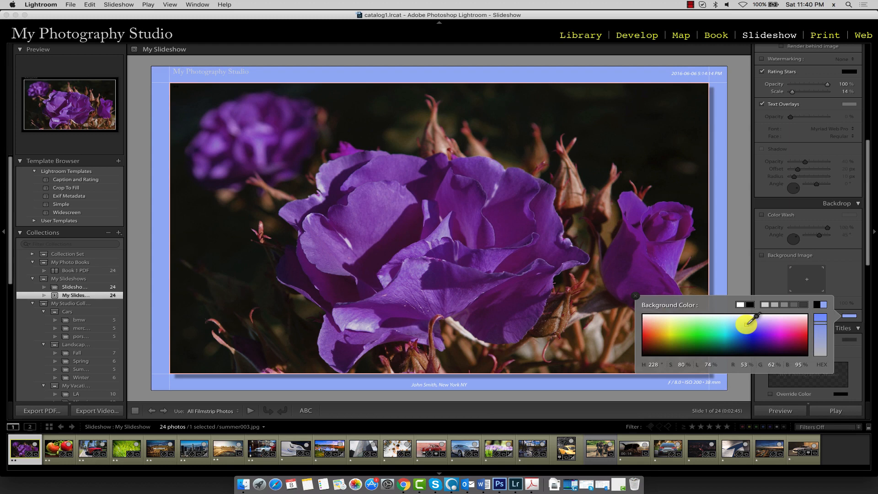
{"action": "left_click", "coordinate": [767, 203]}
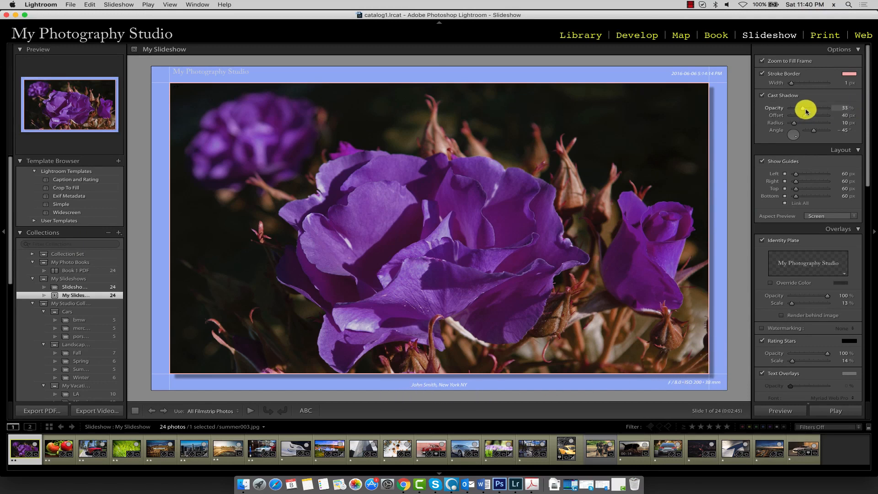
Adjust the cast shadow to 27% opacity, 41 px offset and a -47° angle
{"action": "mouse_move", "coordinate": [804, 109]}
{"action": "left_mouse_down"}
{"action": "mouse_move", "coordinate": [835, 111]}
{"action": "mouse_move", "coordinate": [795, 111]}
{"action": "mouse_move", "coordinate": [817, 117]}
{"action": "left_mouse_up"}
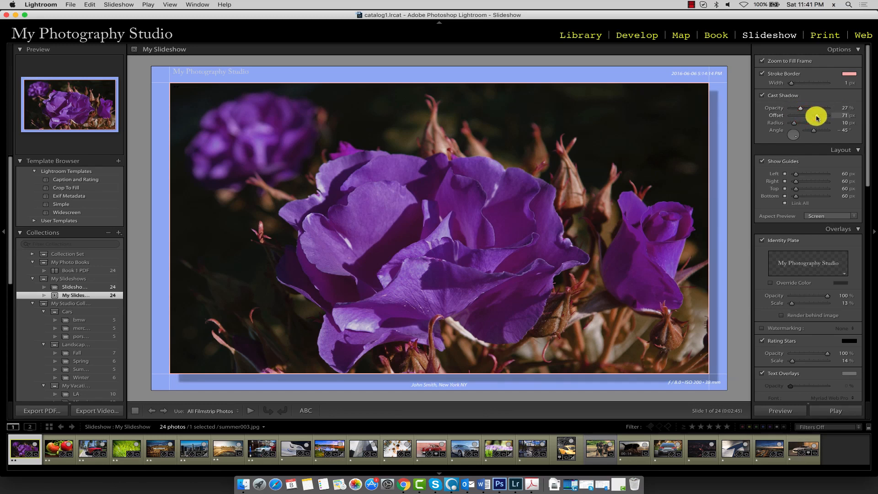
{"action": "left_click_drag", "start_coordinate": [808, 118], "coordinate": [805, 117]}
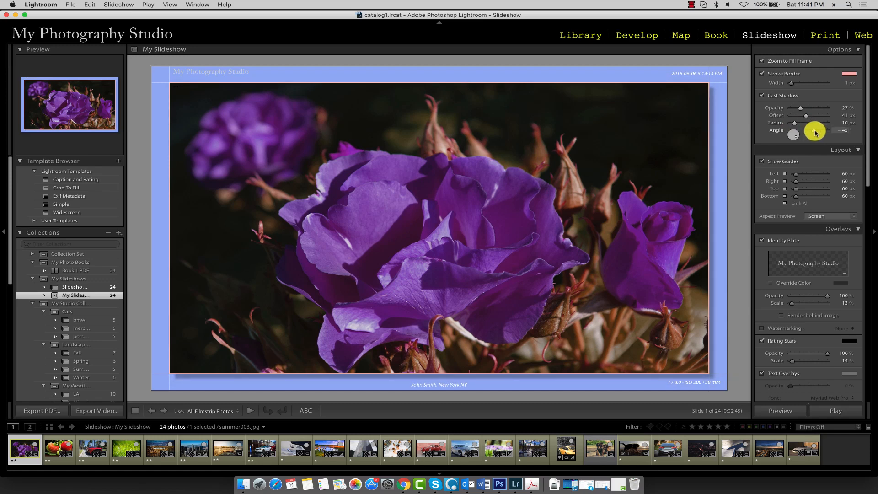
{"action": "left_click_drag", "start_coordinate": [814, 132], "coordinate": [816, 133]}
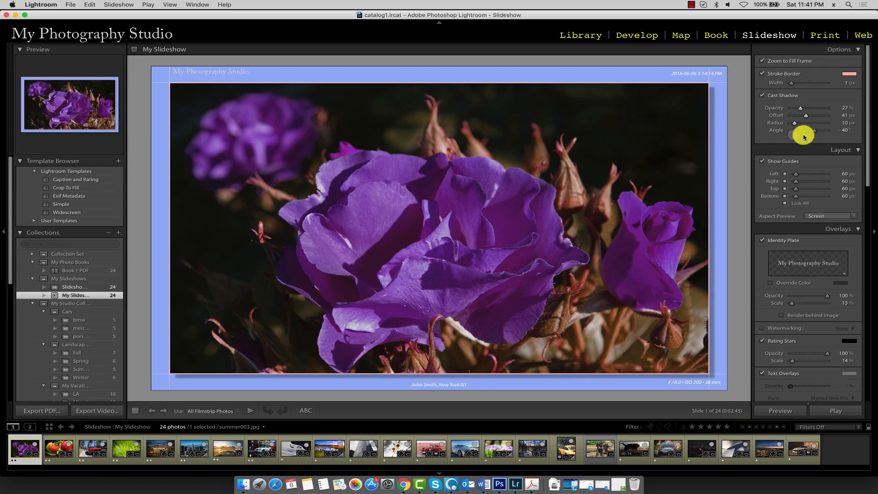
{"action": "left_click_drag", "start_coordinate": [796, 138], "coordinate": [796, 139]}
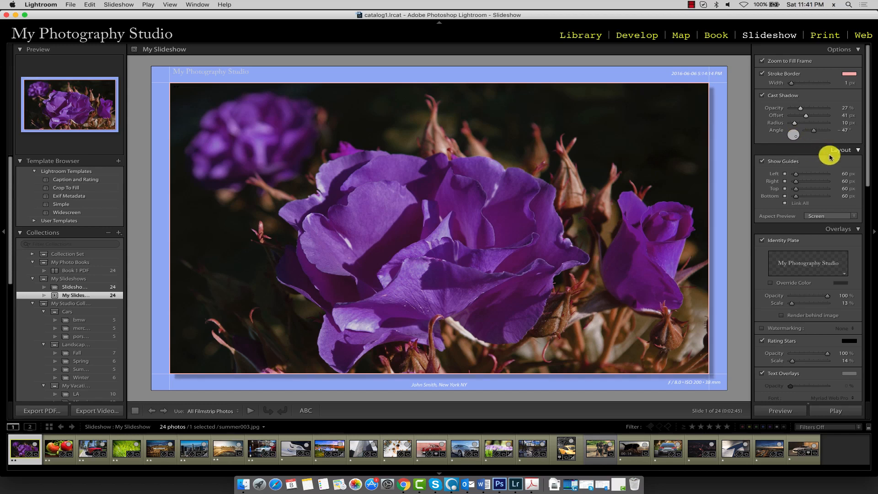
Hide the slide's layout guides and show them again
{"action": "left_click", "coordinate": [859, 152]}
{"action": "left_click", "coordinate": [857, 151]}
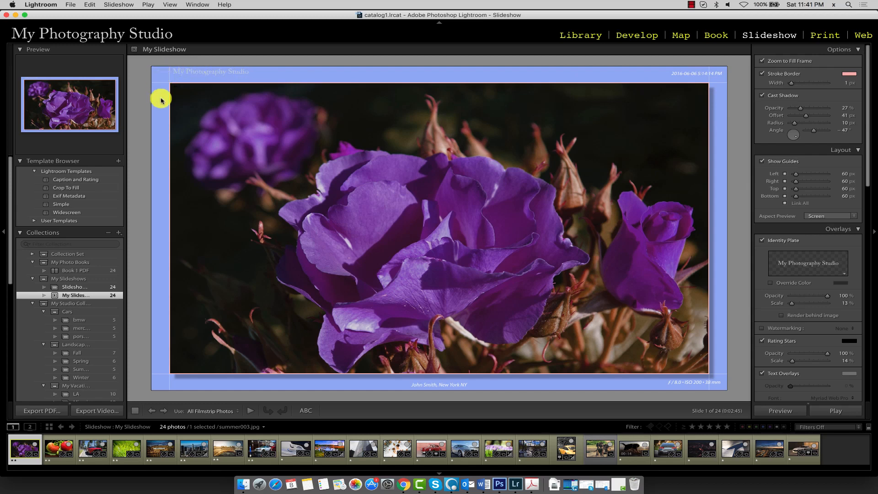
{"action": "left_click", "coordinate": [776, 162]}
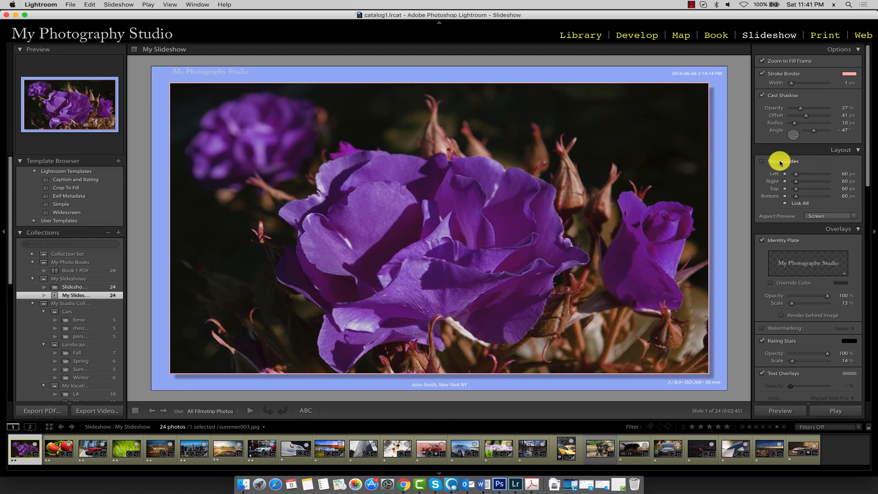
{"action": "left_click", "coordinate": [780, 163]}
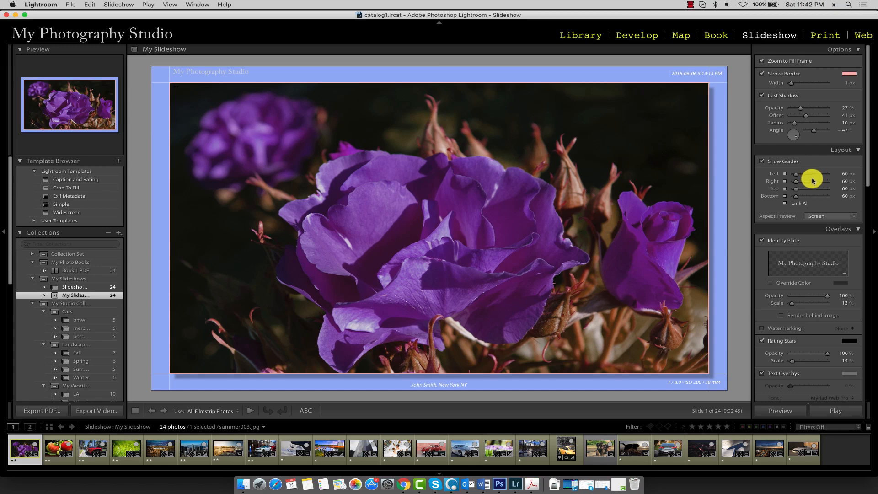
Unlink the layout margins and set Left to 355 px, Right to 316 px, Top to 194 px and Bottom to 179 px
{"action": "left_click", "coordinate": [787, 204]}
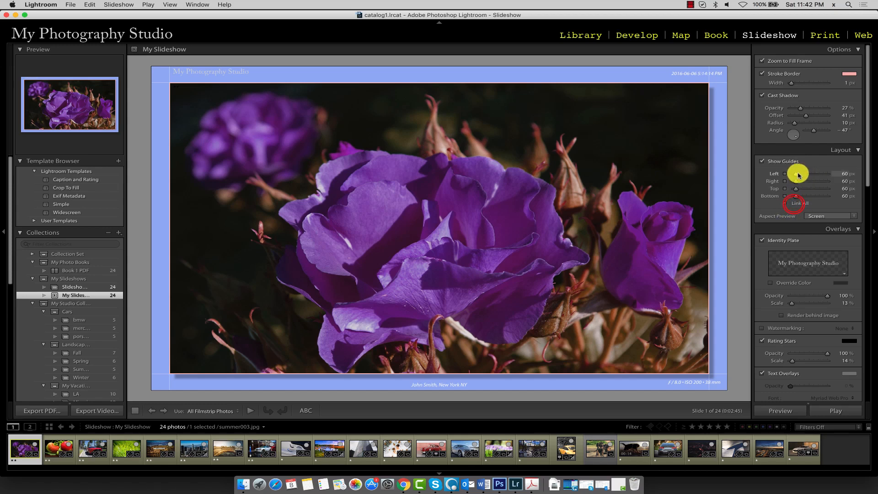
{"action": "left_click_drag", "start_coordinate": [804, 175], "coordinate": [798, 177]}
{"action": "left_click_drag", "start_coordinate": [797, 176], "coordinate": [801, 197]}
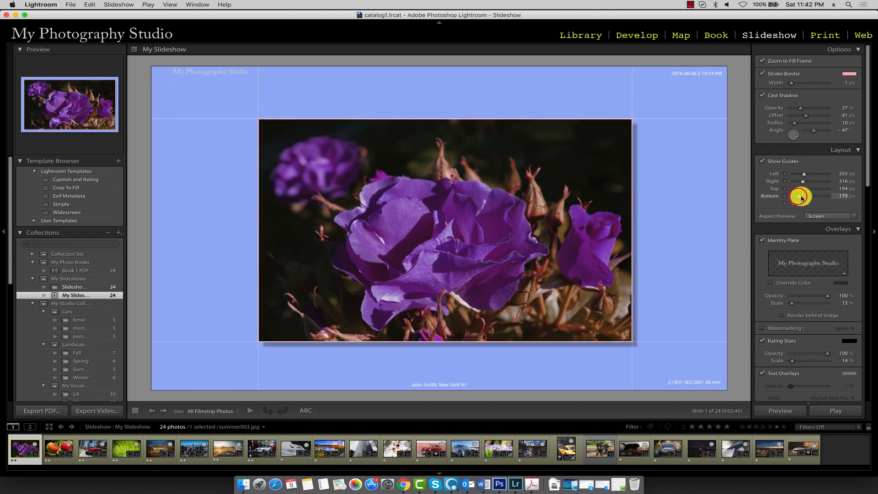
Link all layout margins and set them to 44 px
{"action": "left_click", "coordinate": [790, 206]}
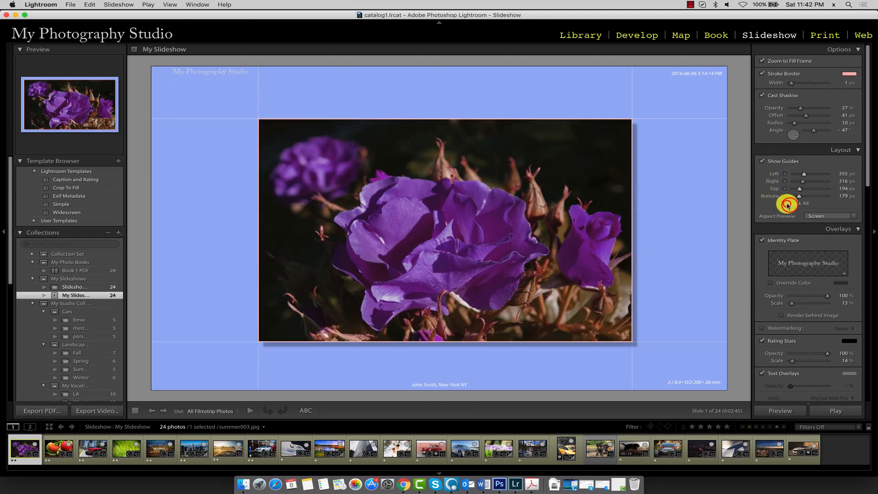
{"action": "left_click", "coordinate": [786, 203]}
{"action": "left_click_drag", "start_coordinate": [797, 197], "coordinate": [794, 197]}
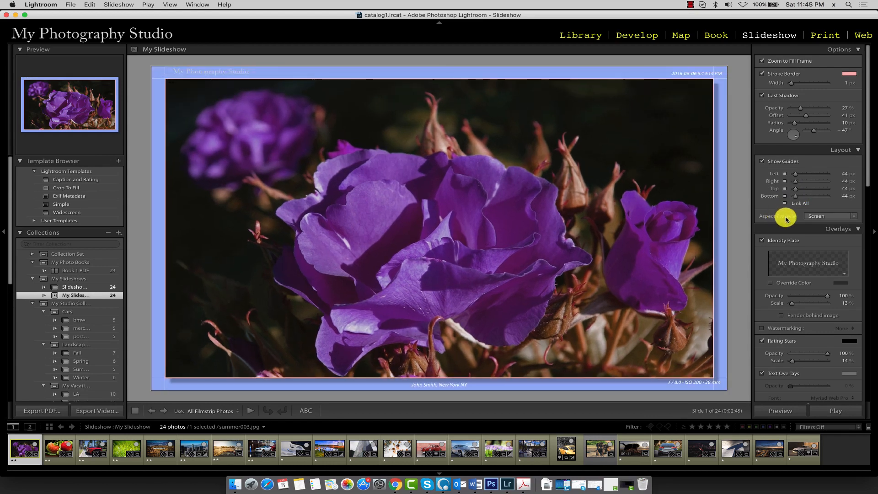
Try the 4:3 and 16:9 aspect previews of the slide and return Aspect Preview to Screen
{"action": "left_click", "coordinate": [830, 216]}
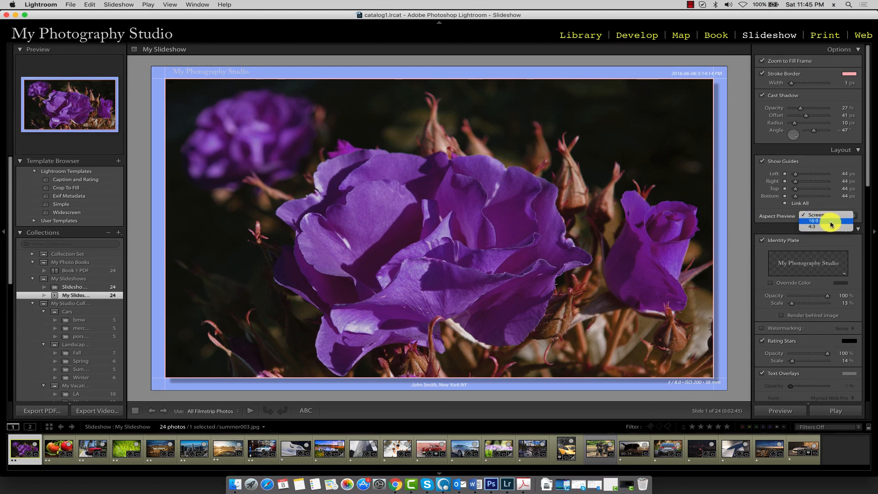
{"action": "left_click", "coordinate": [825, 227]}
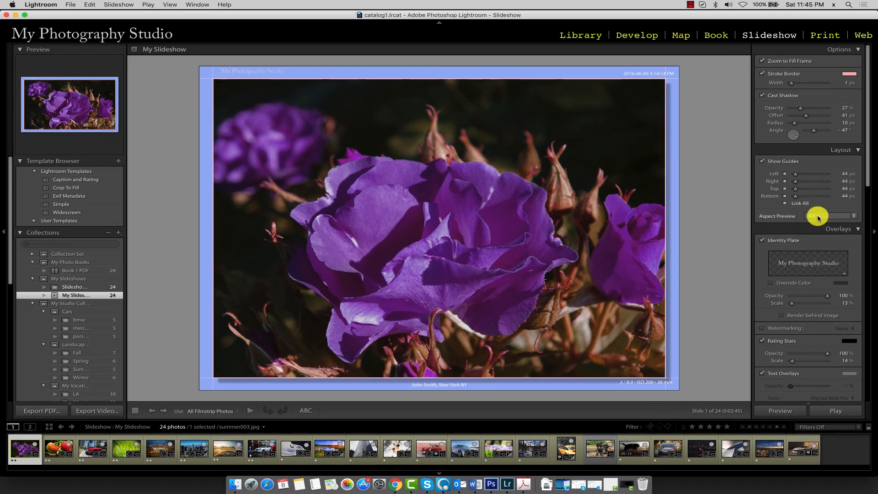
{"action": "left_click", "coordinate": [824, 217]}
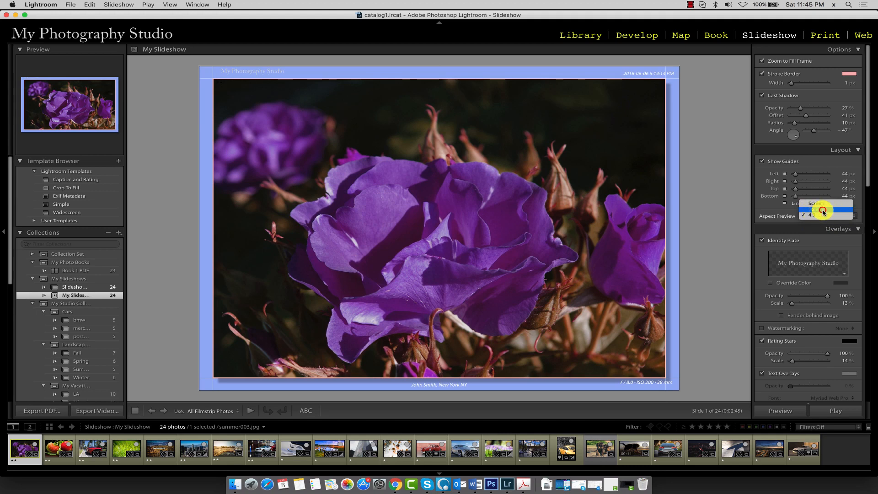
{"action": "left_click", "coordinate": [822, 210]}
{"action": "left_click", "coordinate": [815, 217]}
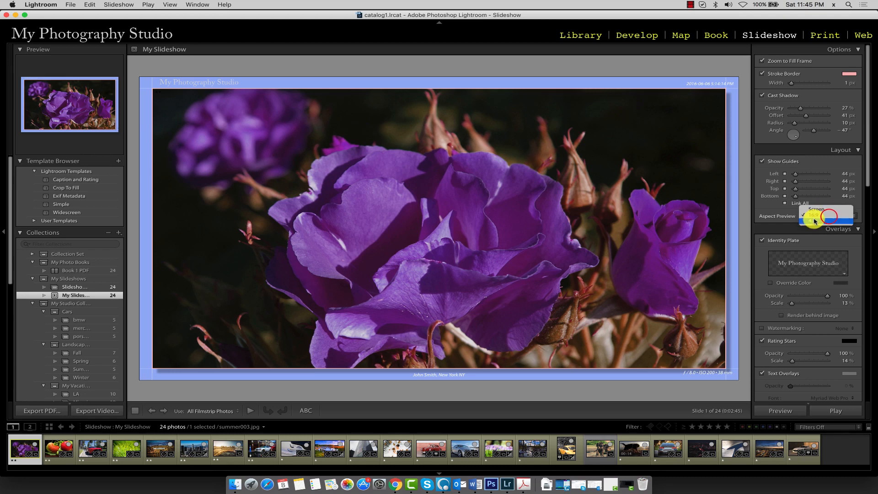
{"action": "left_click", "coordinate": [814, 222]}
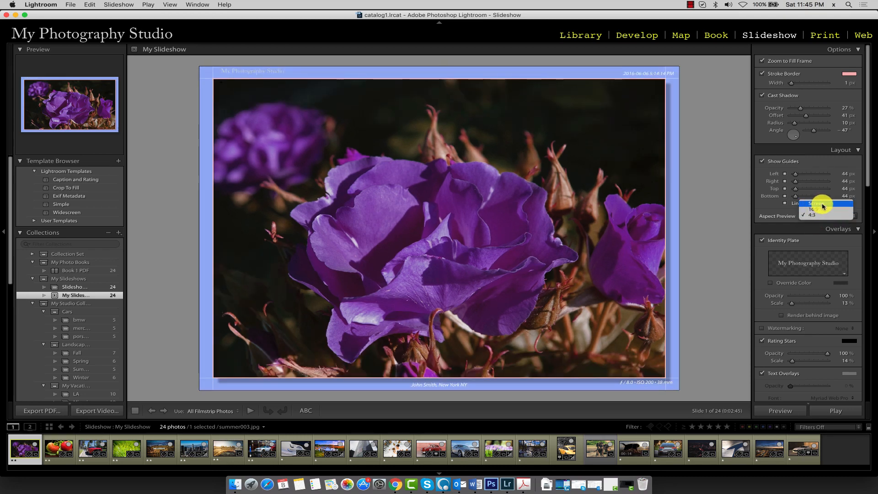
{"action": "left_click", "coordinate": [821, 204]}
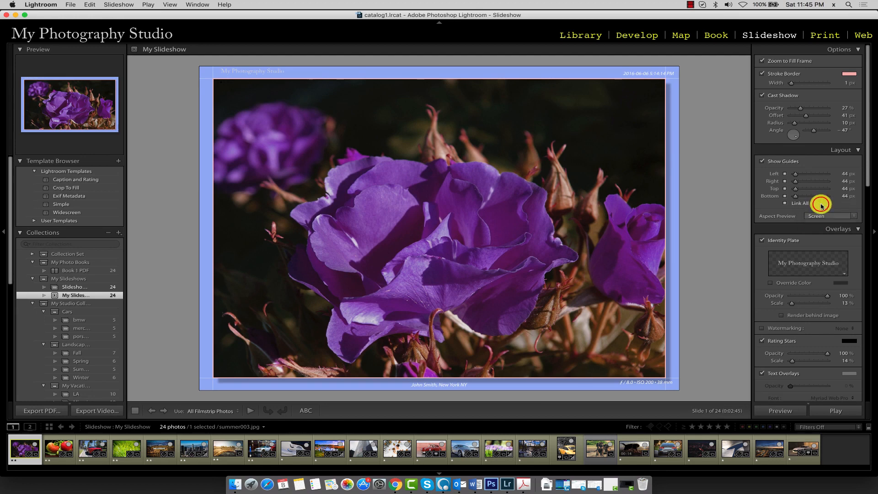